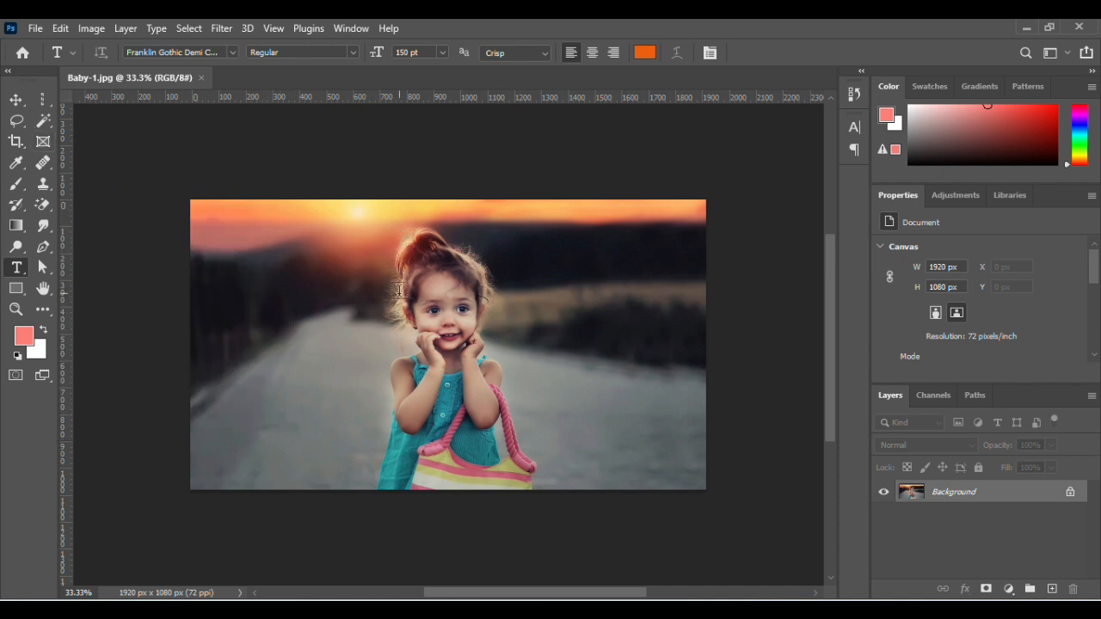
# Try out the Brush and Artboard tools, finishing with the Move tool active.
pyautogui.click(16, 99)
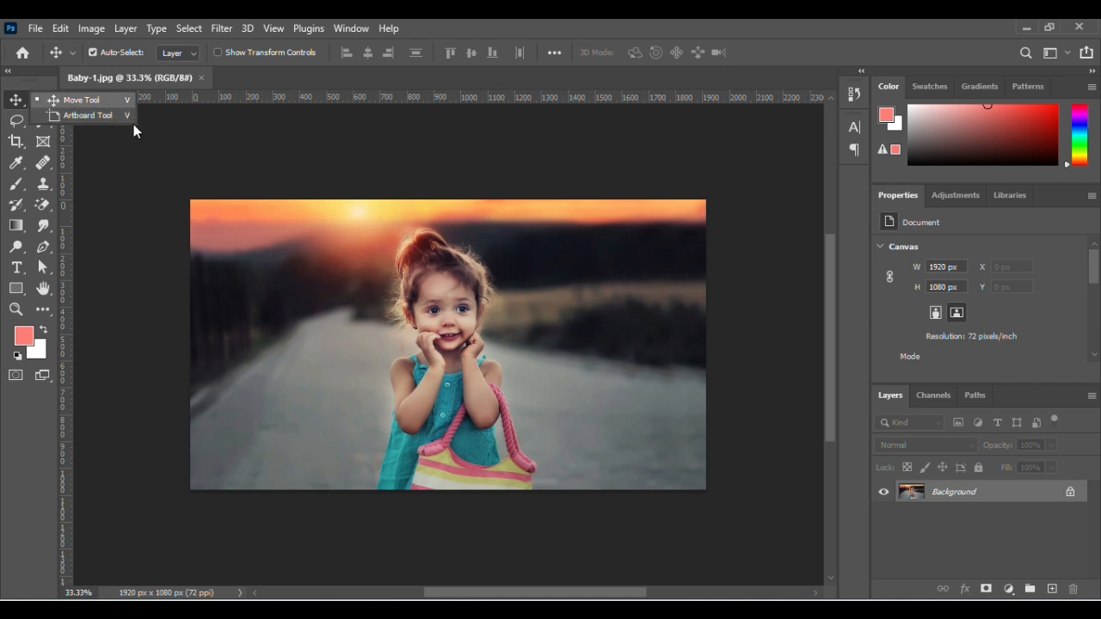
pyautogui.click(21, 189)
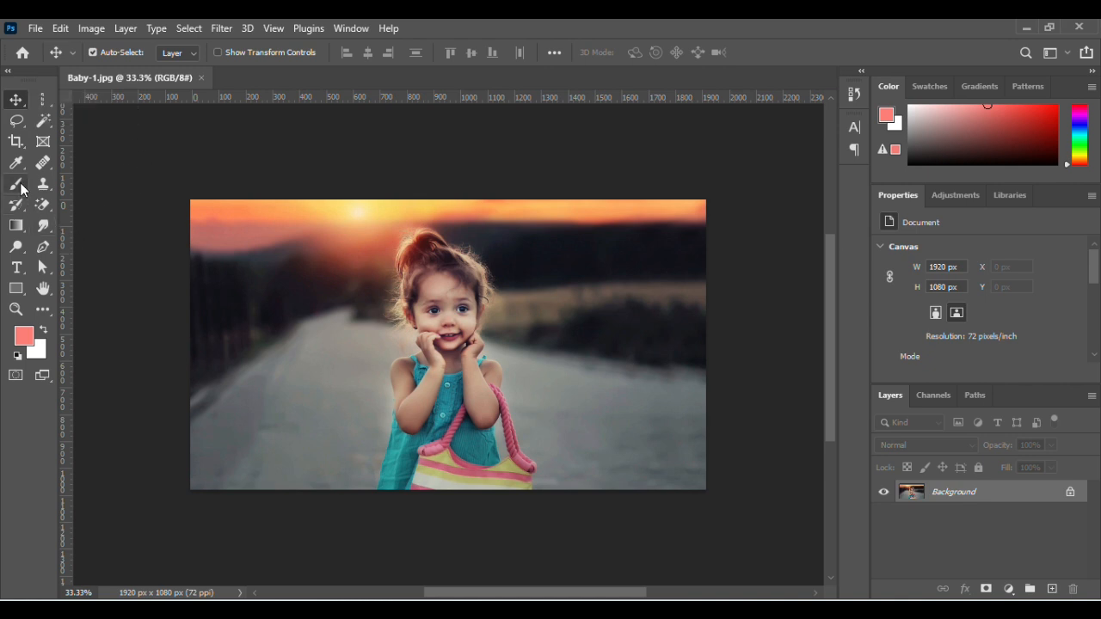
pyautogui.click(21, 189)
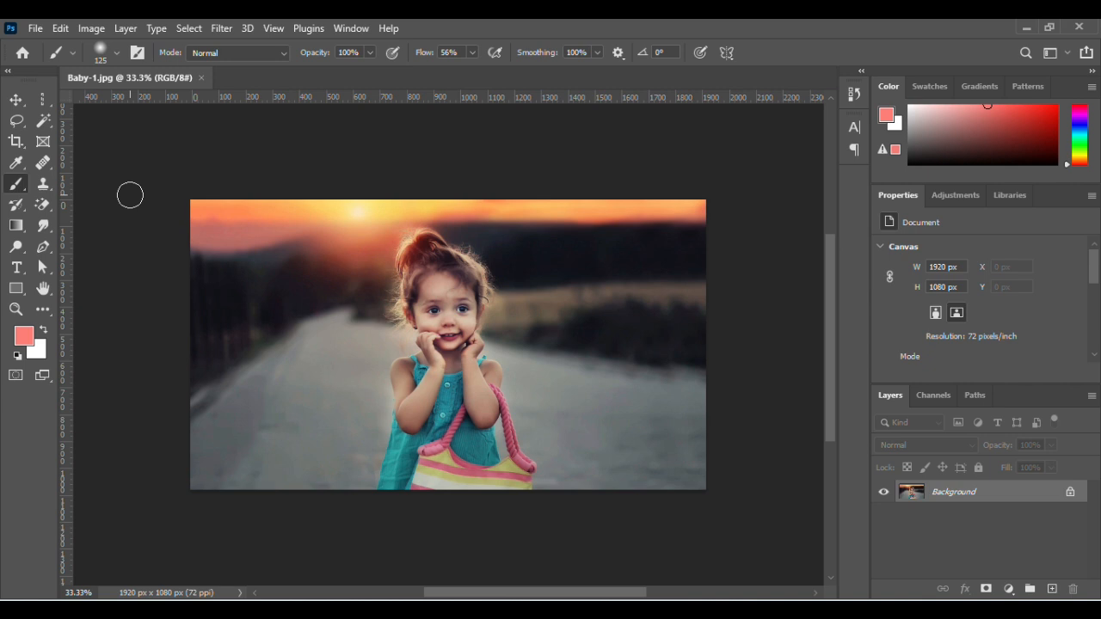
pyautogui.press('v')
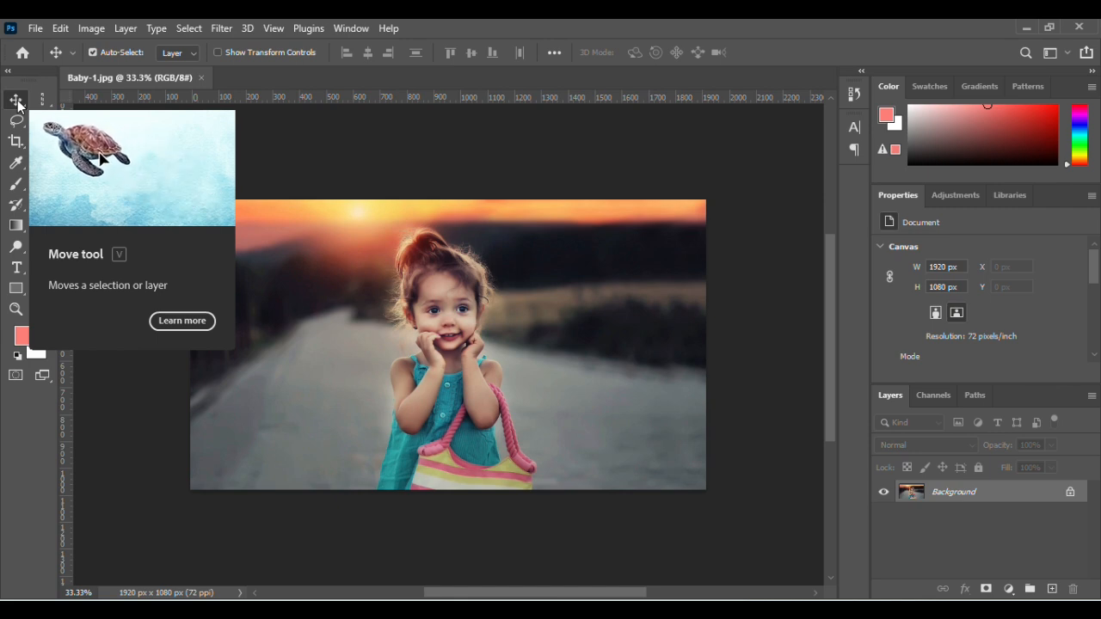
pyautogui.hotkey('shift', 'v')
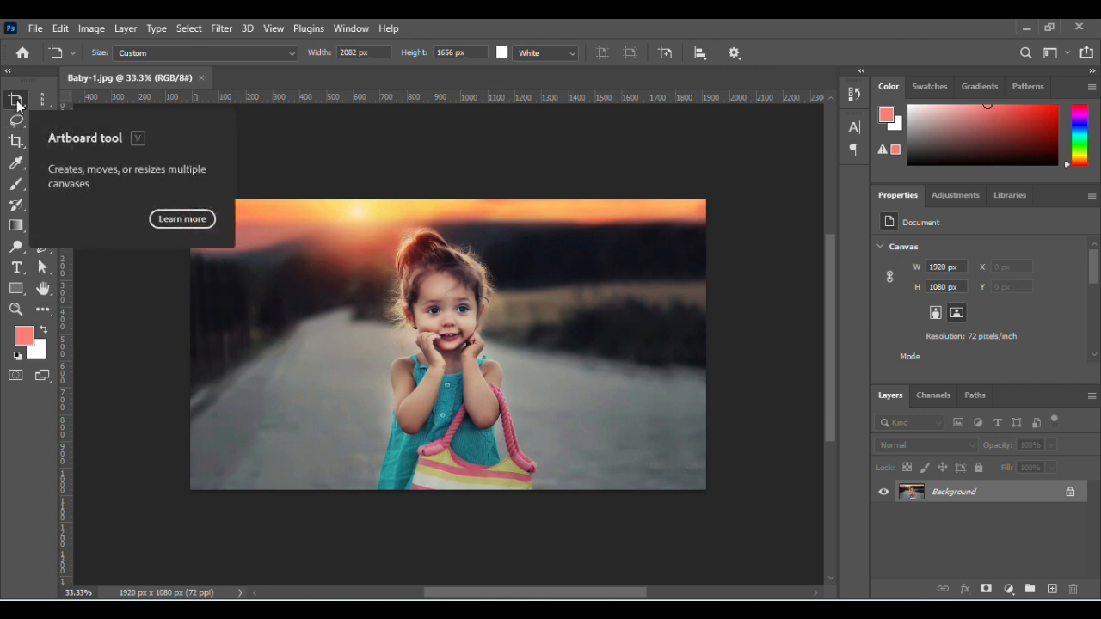
pyautogui.click(18, 105)
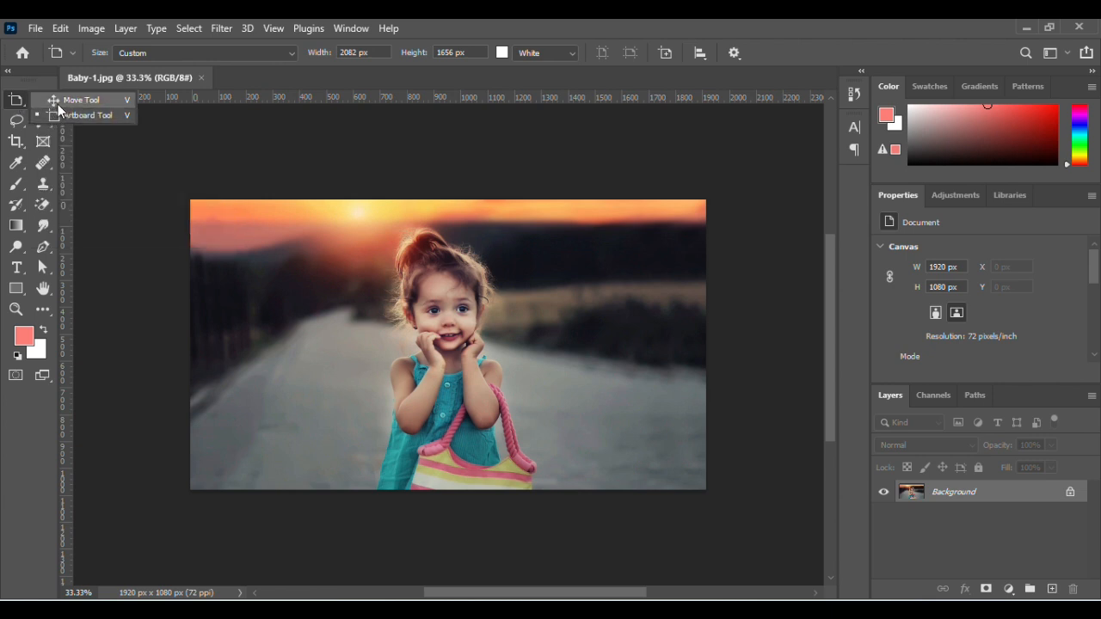
pyautogui.click(59, 101)
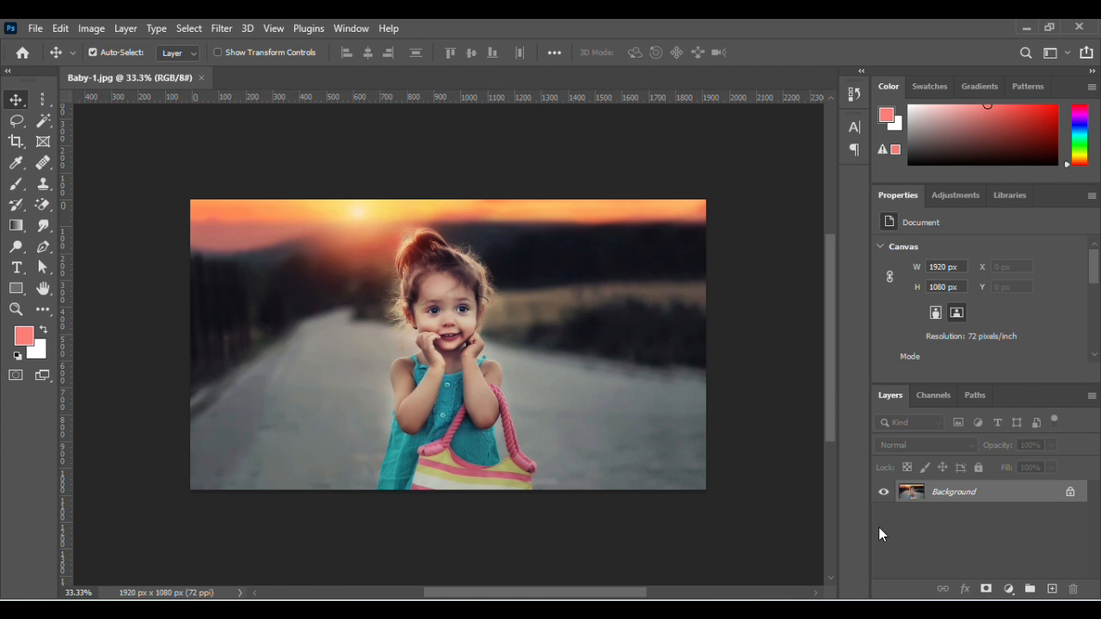
# Unlock the Background layer to make it a movable pixel layer.
pyautogui.click(1071, 494)
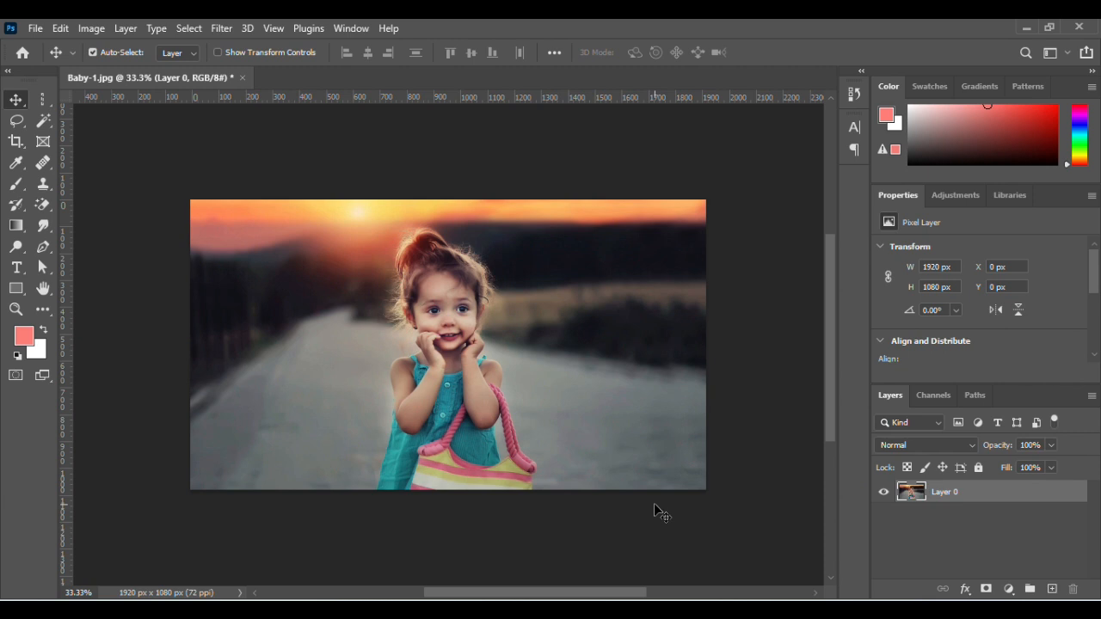
pyautogui.moveTo(500, 372)
pyautogui.mouseDown()
pyautogui.moveTo(336, 327)
pyautogui.moveTo(515, 383)
pyautogui.moveTo(501, 366)
pyautogui.mouseUp()
# Marquee-select a rectangle of about 1020 × 953 px around the girl and move its pixels about 700 px to the left.
pyautogui.moveTo(43, 99); pyautogui.dragTo(92, 100)
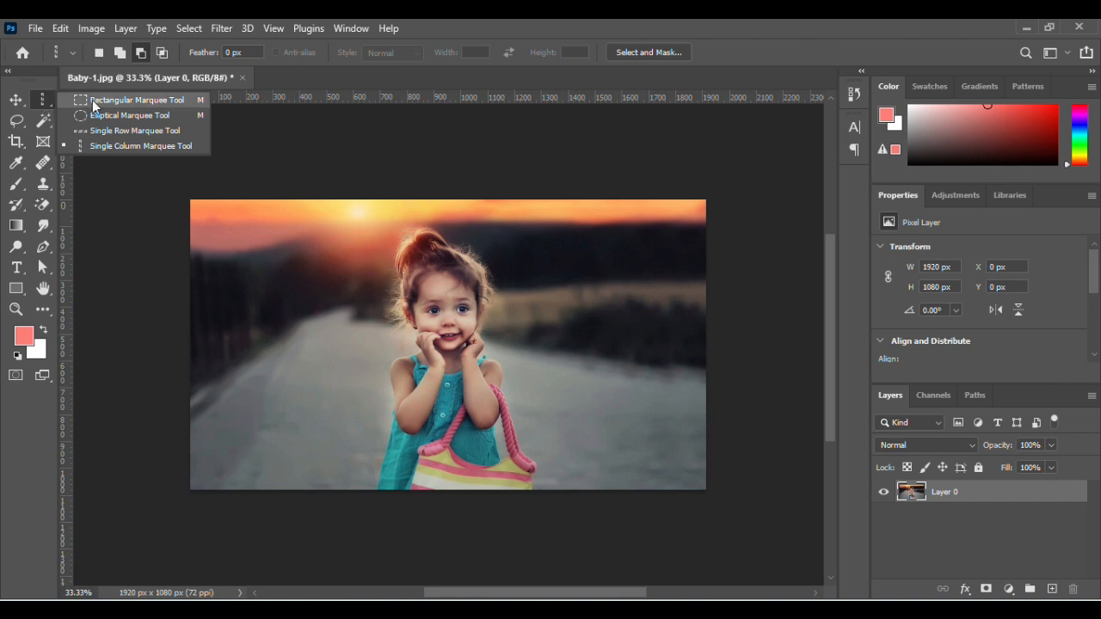
pyautogui.click(111, 100)
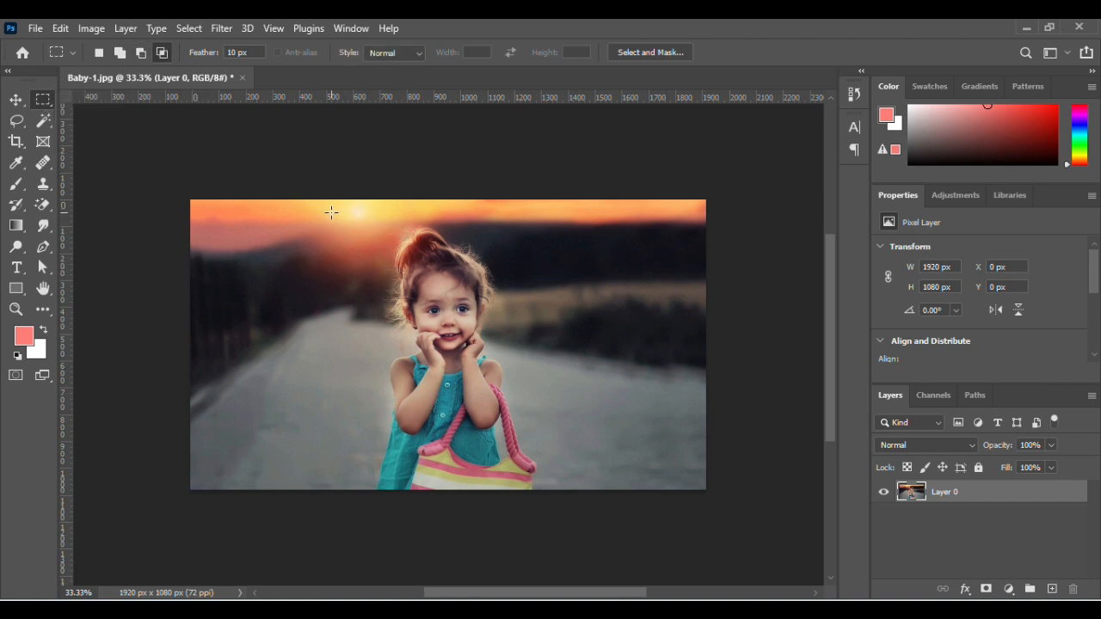
pyautogui.moveTo(332, 212); pyautogui.dragTo(591, 455)
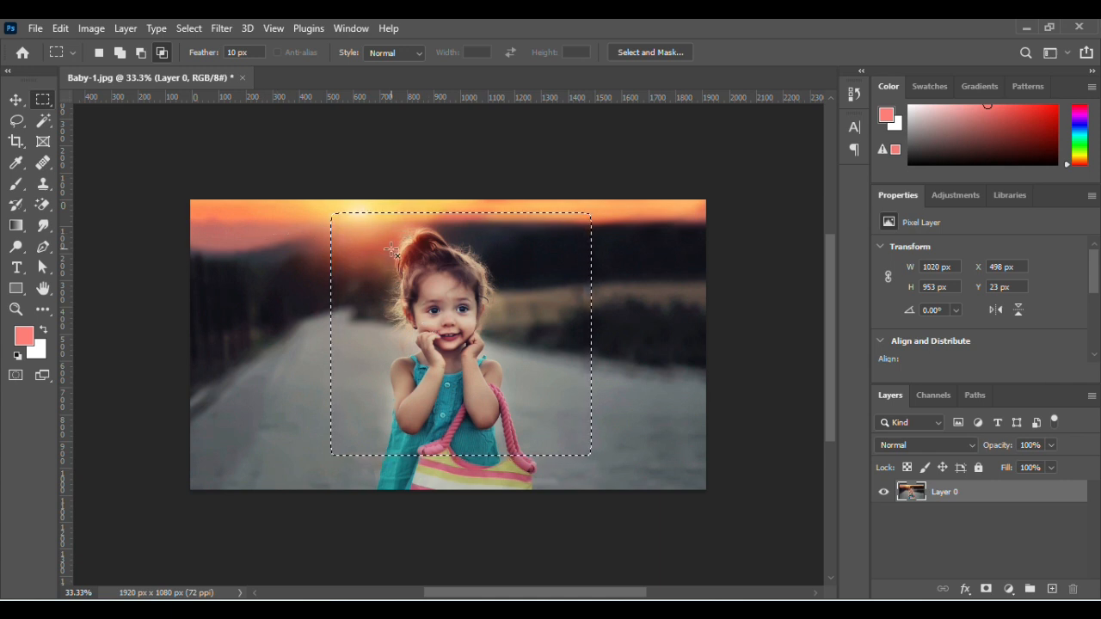
pyautogui.press('v')
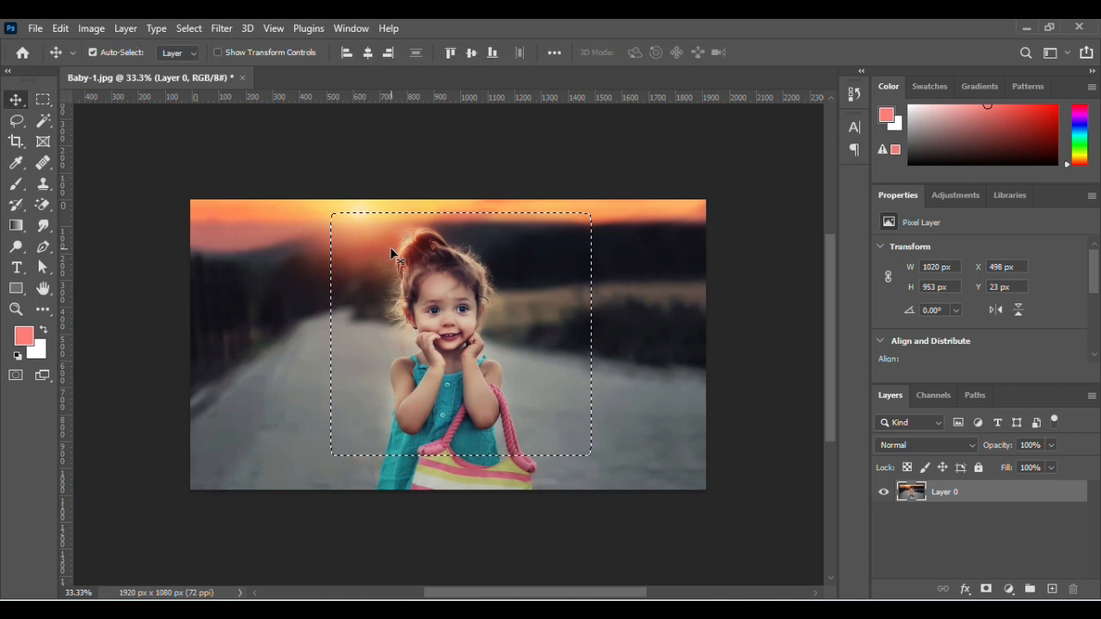
pyautogui.moveTo(448, 270); pyautogui.dragTo(259, 270)
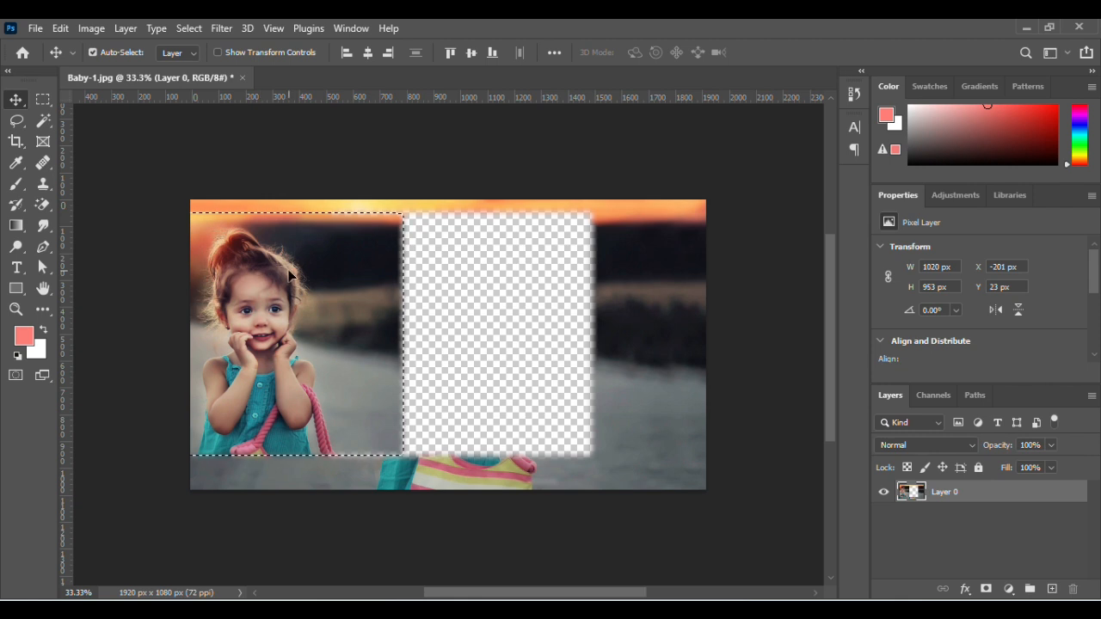
# Move the cut-out area back over the gap, then undo the moves and clear the selection.
pyautogui.moveTo(289, 274); pyautogui.dragTo(474, 276)
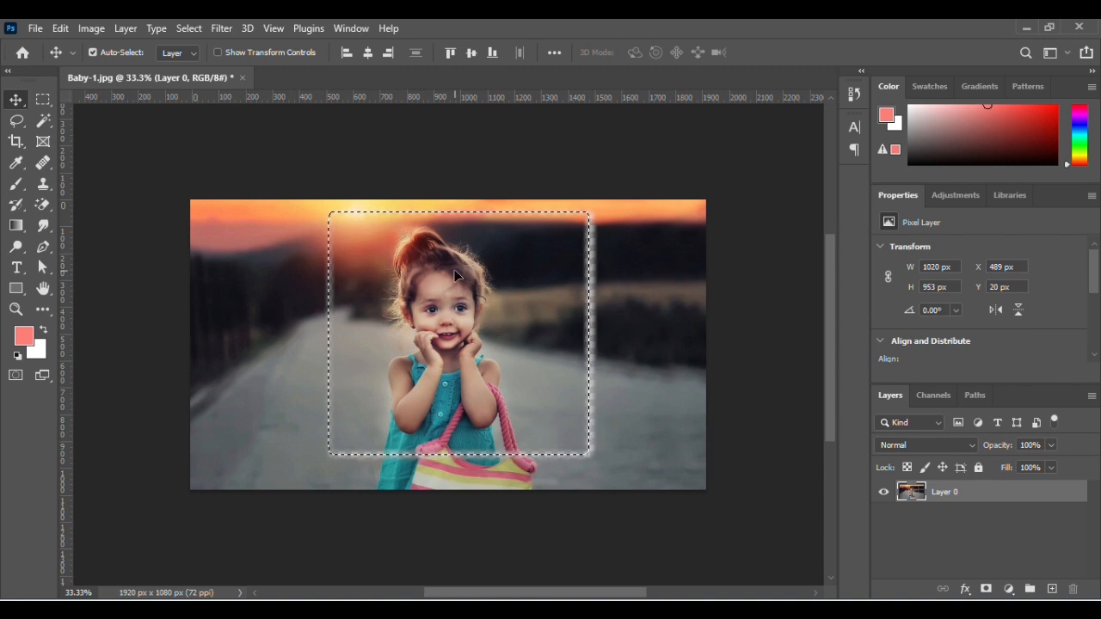
pyautogui.press('ctrl')
pyautogui.moveTo(455, 269); pyautogui.dragTo(456, 270)
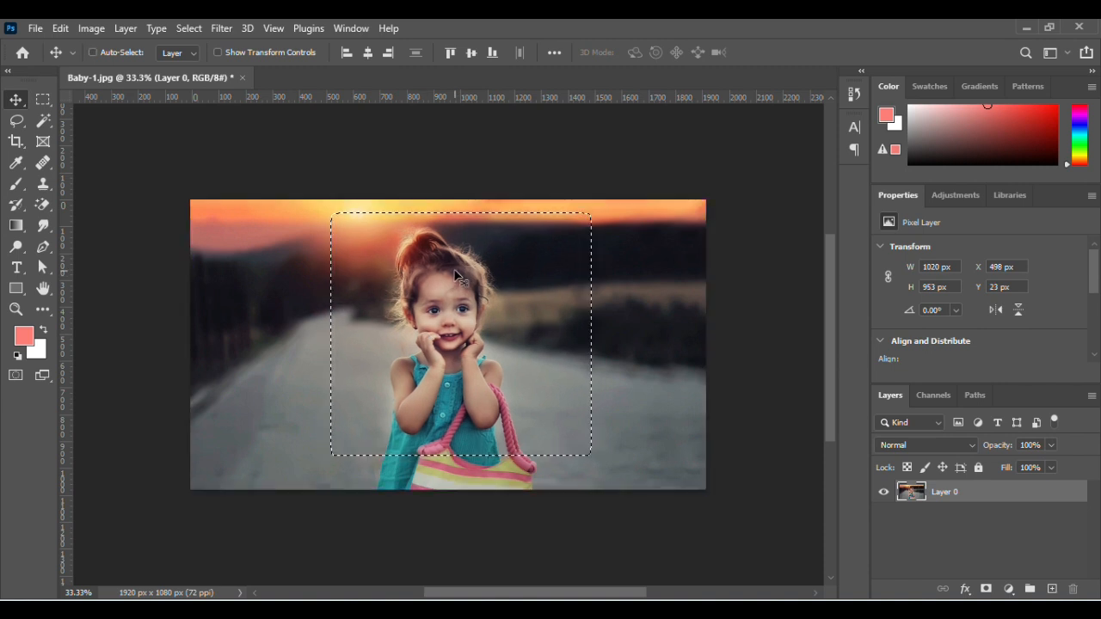
pyautogui.hotkey('ctrl', 'd')
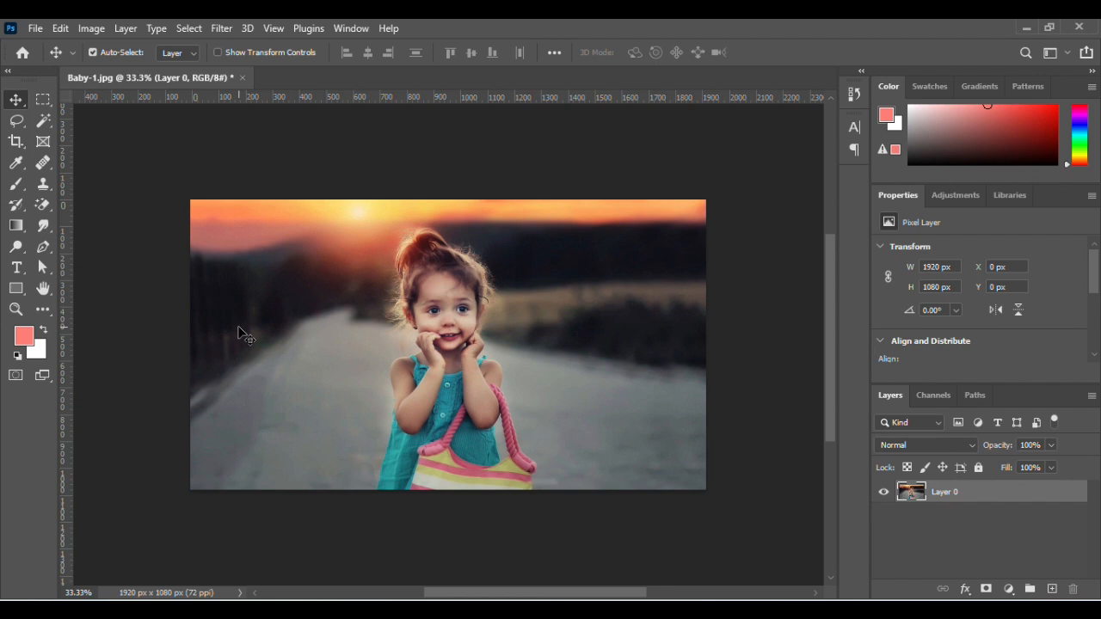
# Marquee-select a rectangle of about 918 × 923 px around the girl and invert the selection.
pyautogui.click(44, 100)
pyautogui.click(380, 223)
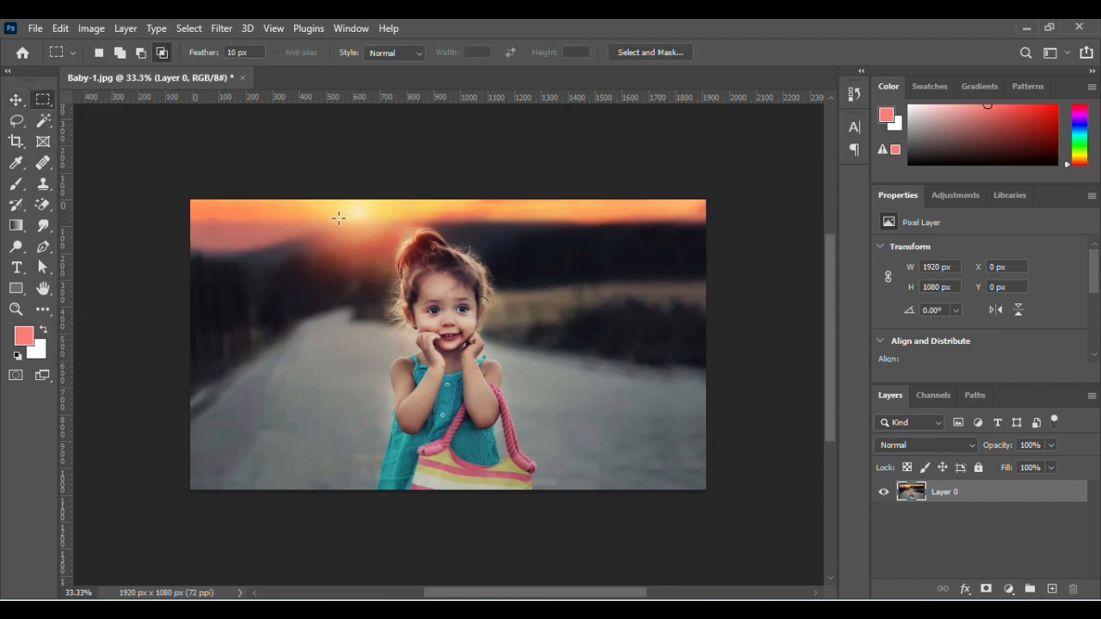
pyautogui.moveTo(338, 219); pyautogui.dragTo(570, 452)
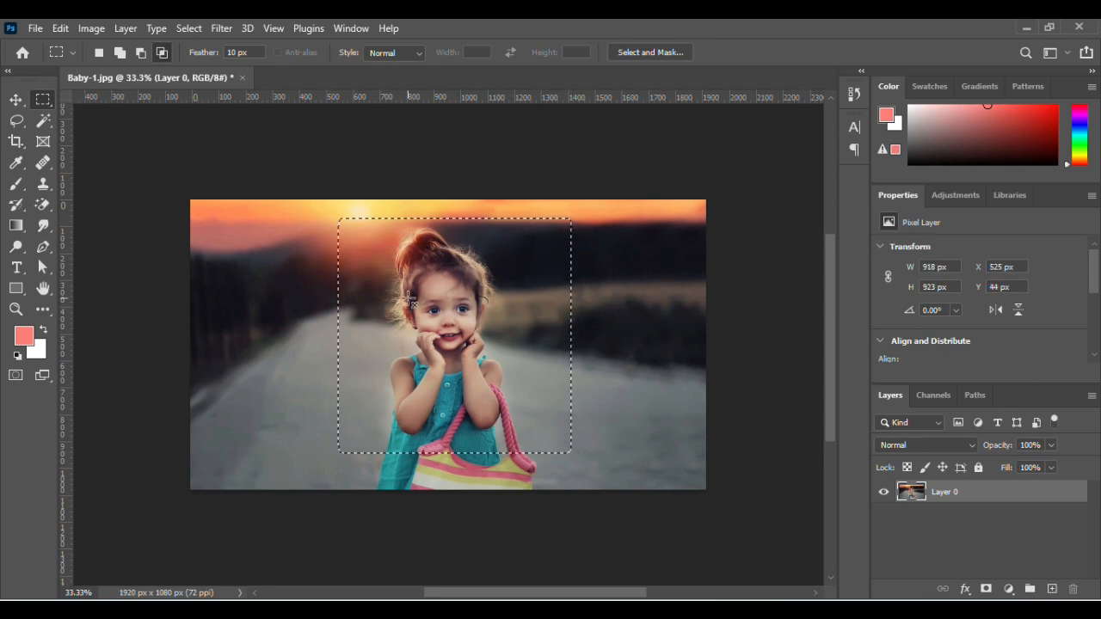
pyautogui.click(191, 29)
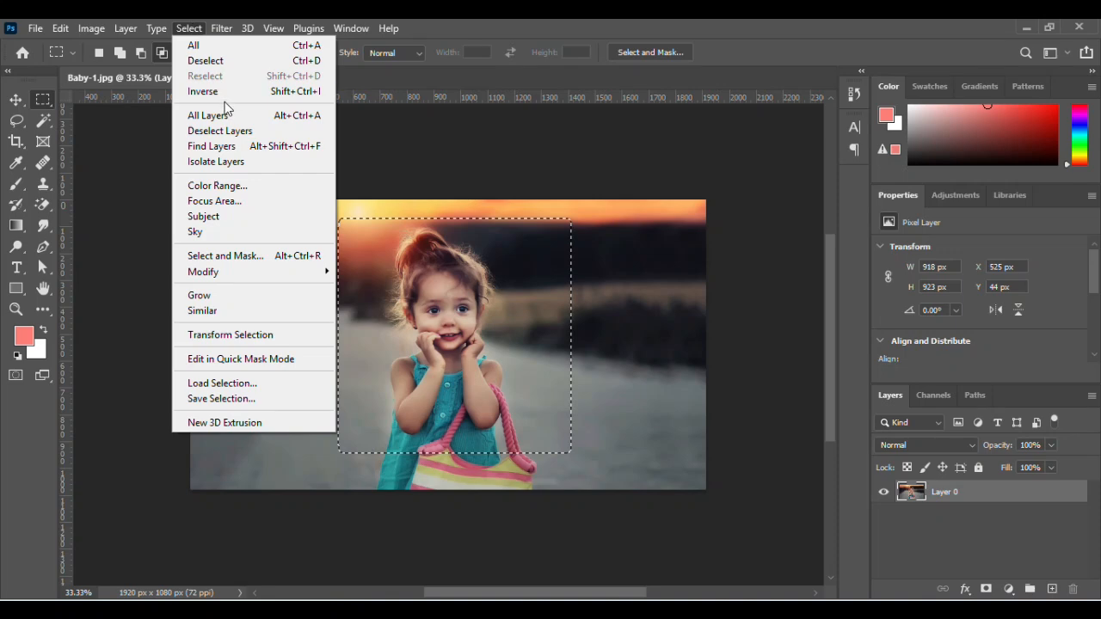
pyautogui.click(205, 91)
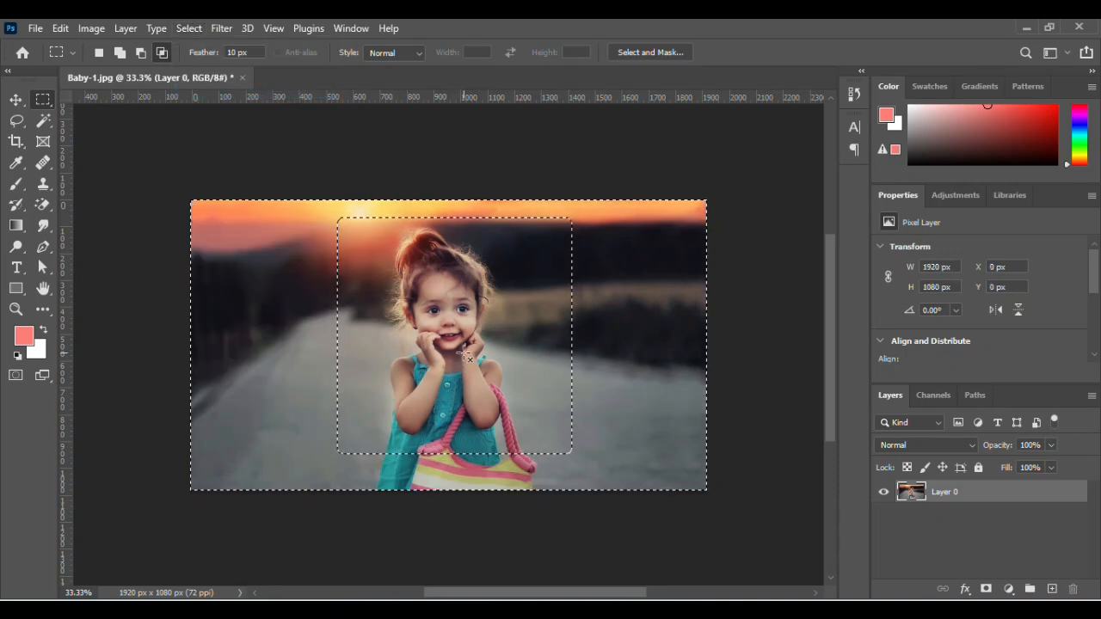
# Move the pixels of the inverted selection about 153 px left and 63 px up.
pyautogui.press('v')
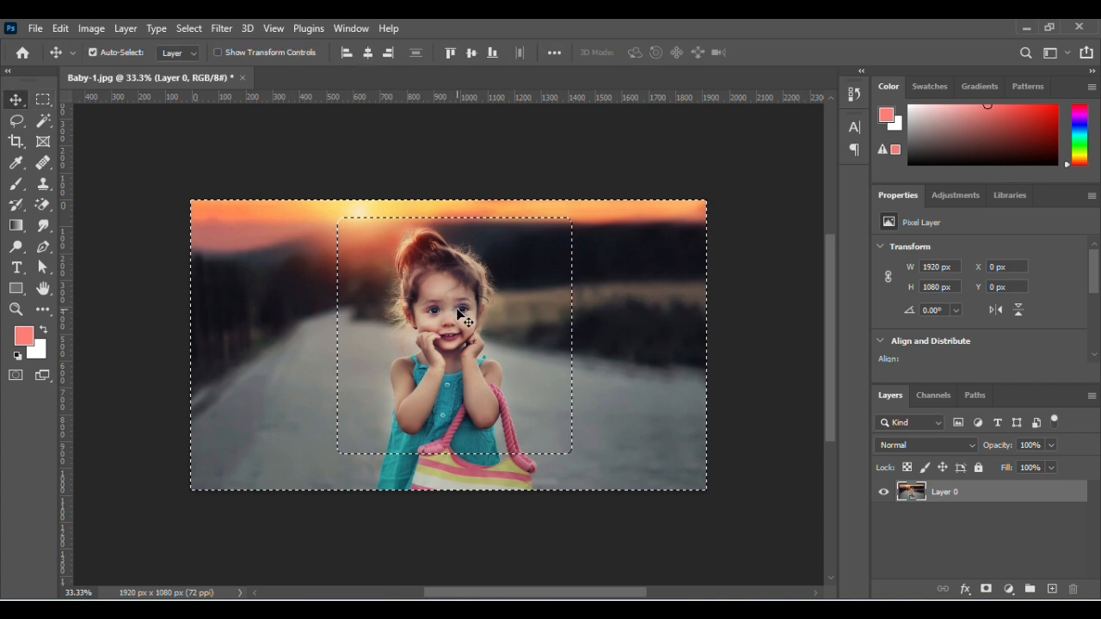
pyautogui.moveTo(462, 318); pyautogui.dragTo(392, 286)
pyautogui.moveTo(228, 260)
pyautogui.mouseDown()
pyautogui.moveTo(271, 276)
pyautogui.moveTo(257, 257)
pyautogui.moveTo(230, 258)
pyautogui.moveTo(245, 266)
pyautogui.mouseUp()
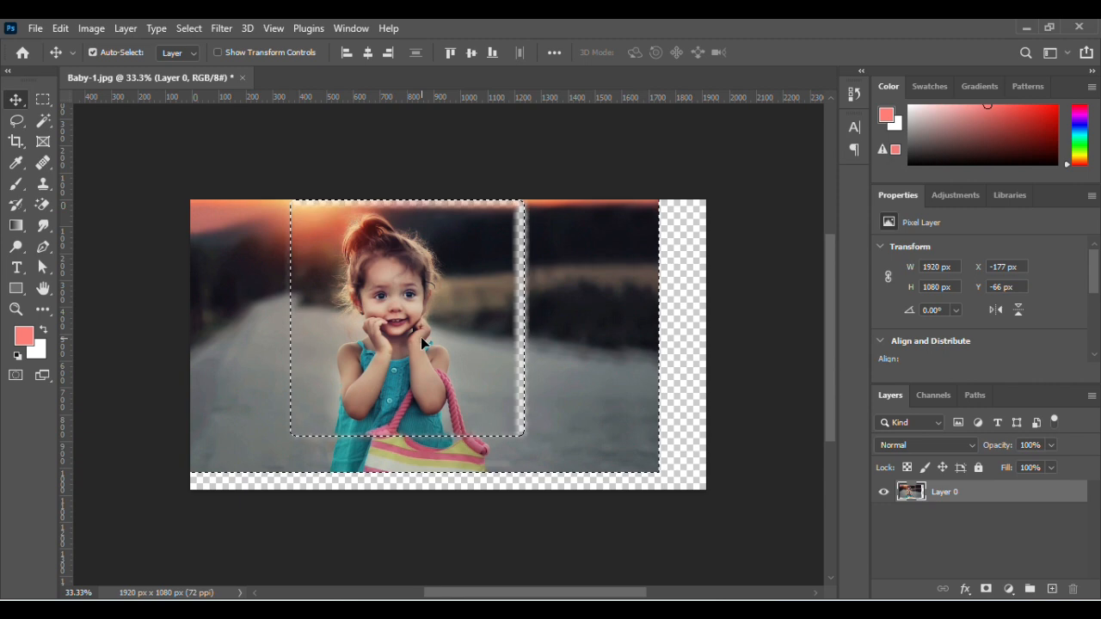
pyautogui.moveTo(196, 313)
pyautogui.mouseDown()
pyautogui.moveTo(231, 312)
pyautogui.moveTo(315, 388)
pyautogui.moveTo(207, 293)
pyautogui.moveTo(212, 304)
pyautogui.mouseUp()
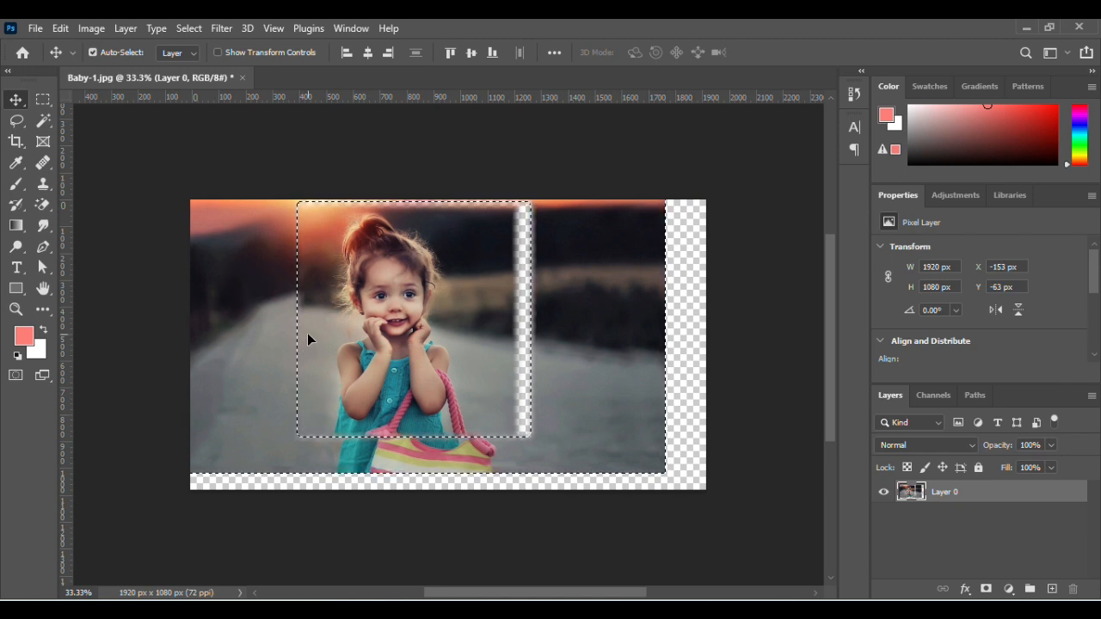
# Undo all moves of the inverted selection and deselect.
pyautogui.press('ctrl')
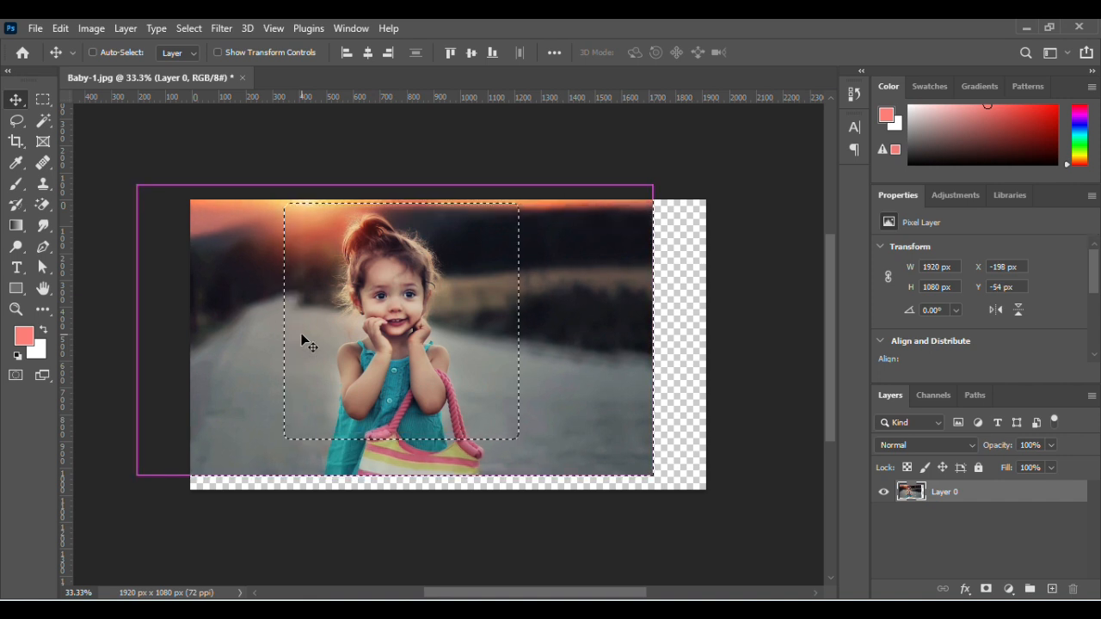
pyautogui.hotkey('ctrl', 'z')
pyautogui.press('ctrl')
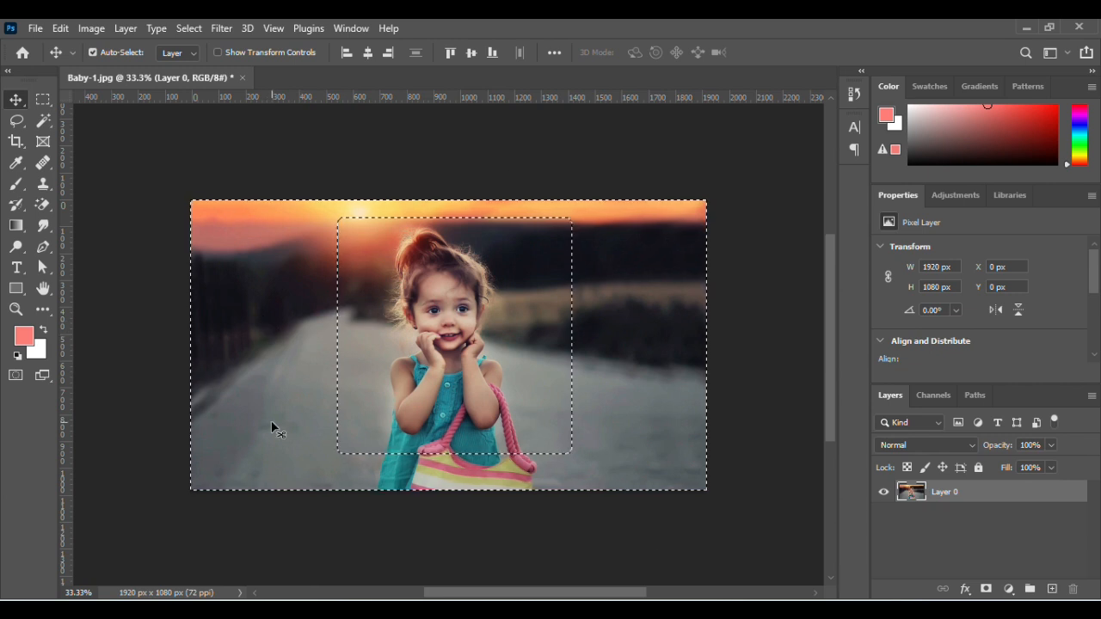
pyautogui.hotkey('ctrl', 'd')
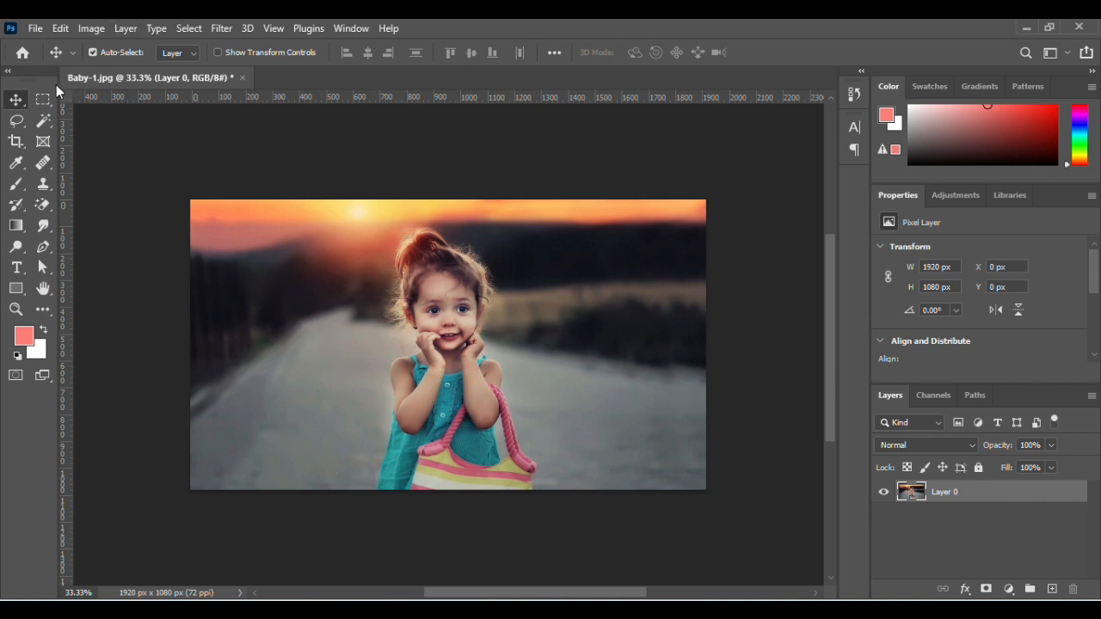
# Draw an artboard of about 684 × 720 px around the girl's head and upper body with the Artboard tool.
pyautogui.rightClick(14, 105)
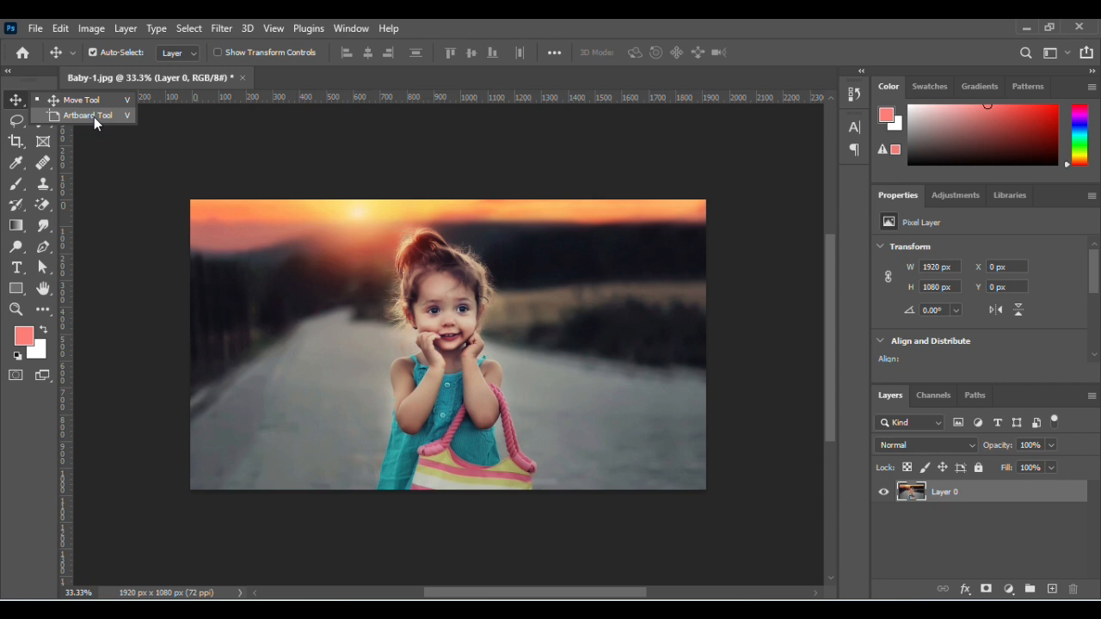
pyautogui.press('Escape')
pyautogui.hotkey('shift', 'v')
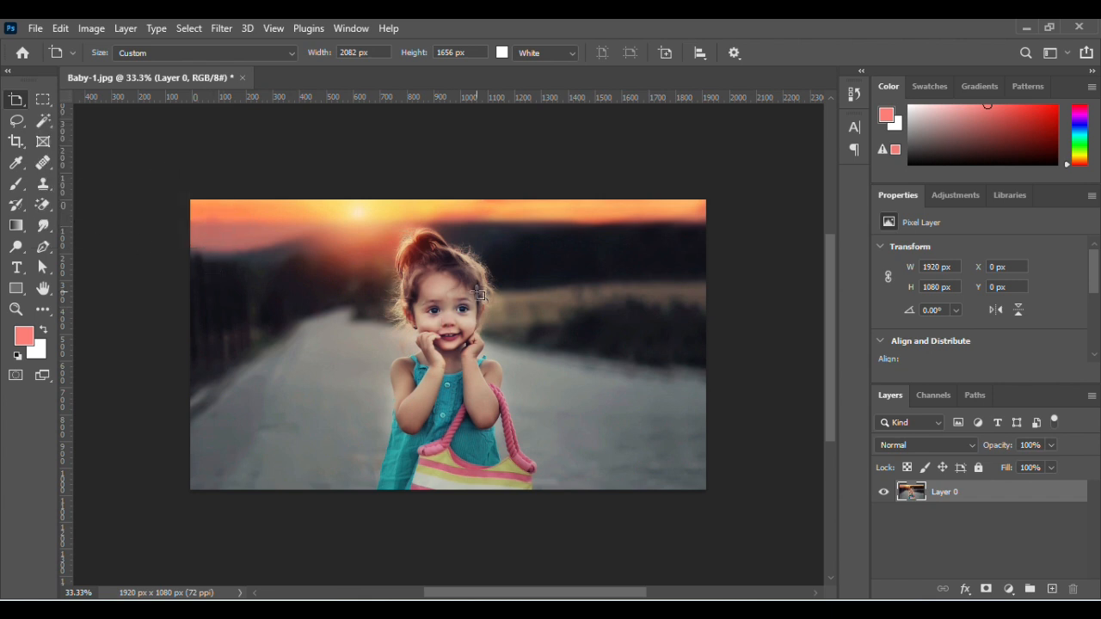
pyautogui.moveTo(356, 217); pyautogui.dragTo(541, 407)
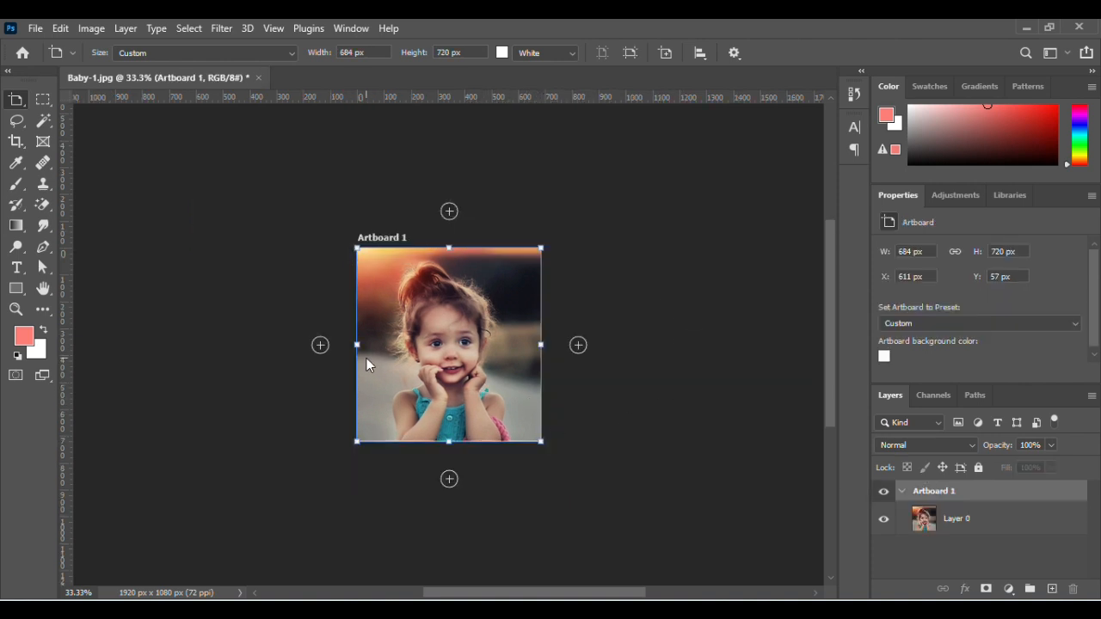
# Add two blank artboards to the left of the photo artboard and another one above the leftmost.
pyautogui.click(320, 345)
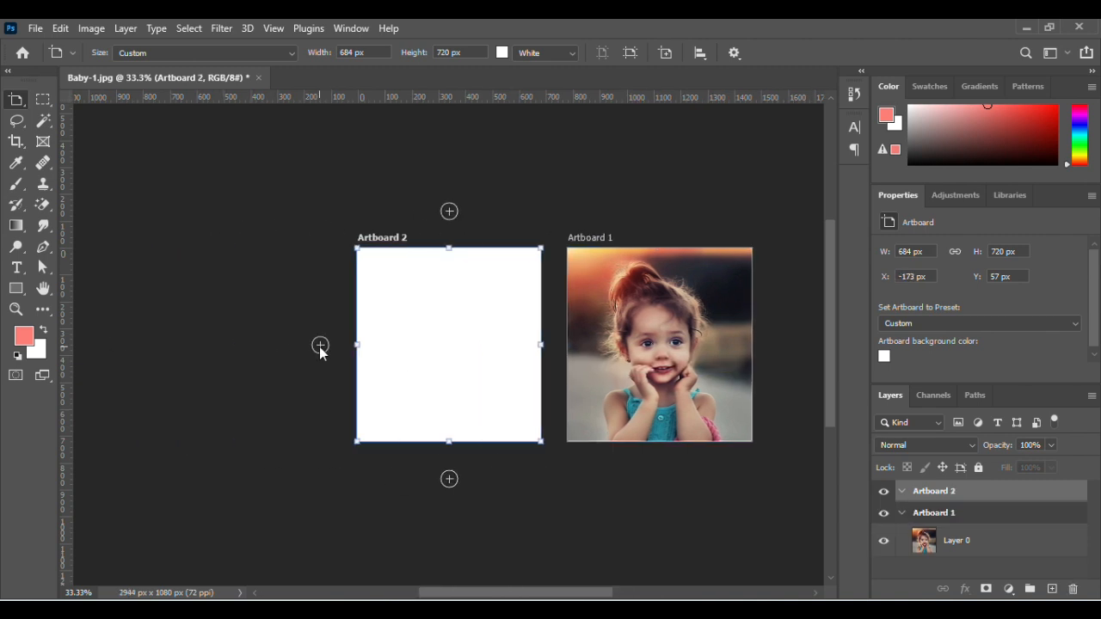
pyautogui.click(320, 345)
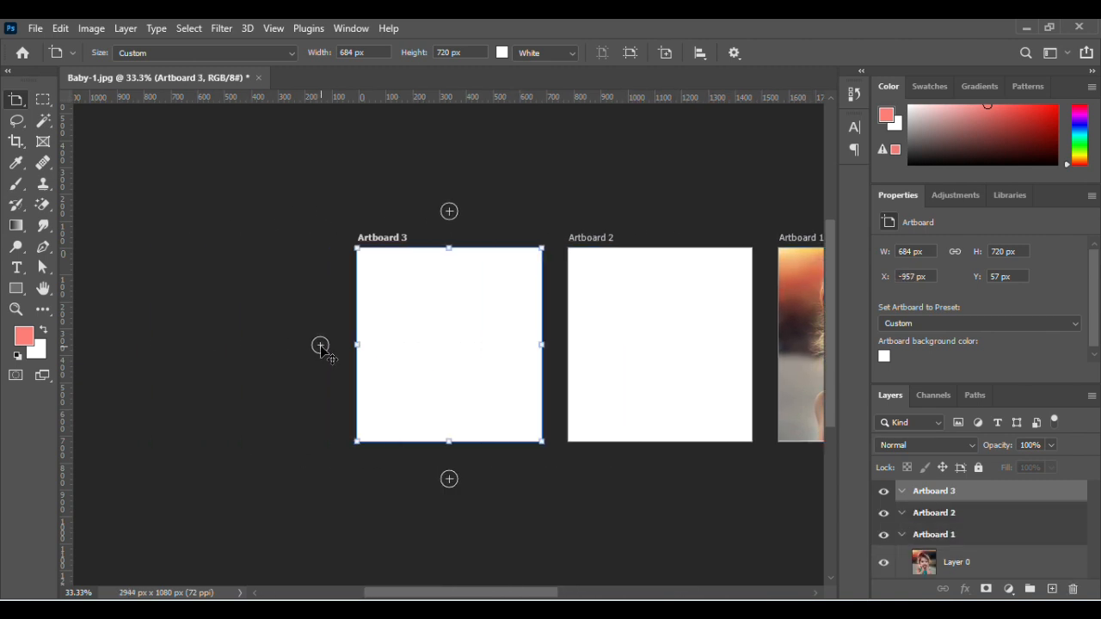
pyautogui.click(450, 212)
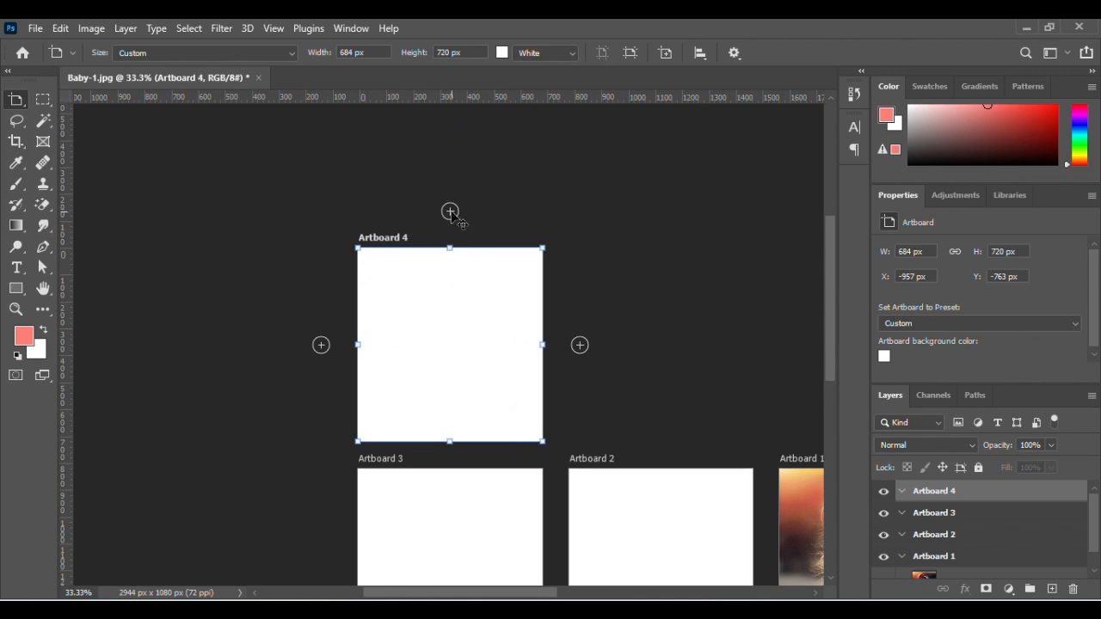
# Enlarge the blank artboard in the upper row to about 1071 × 969 px.
pyautogui.moveTo(542, 249); pyautogui.dragTo(616, 181)
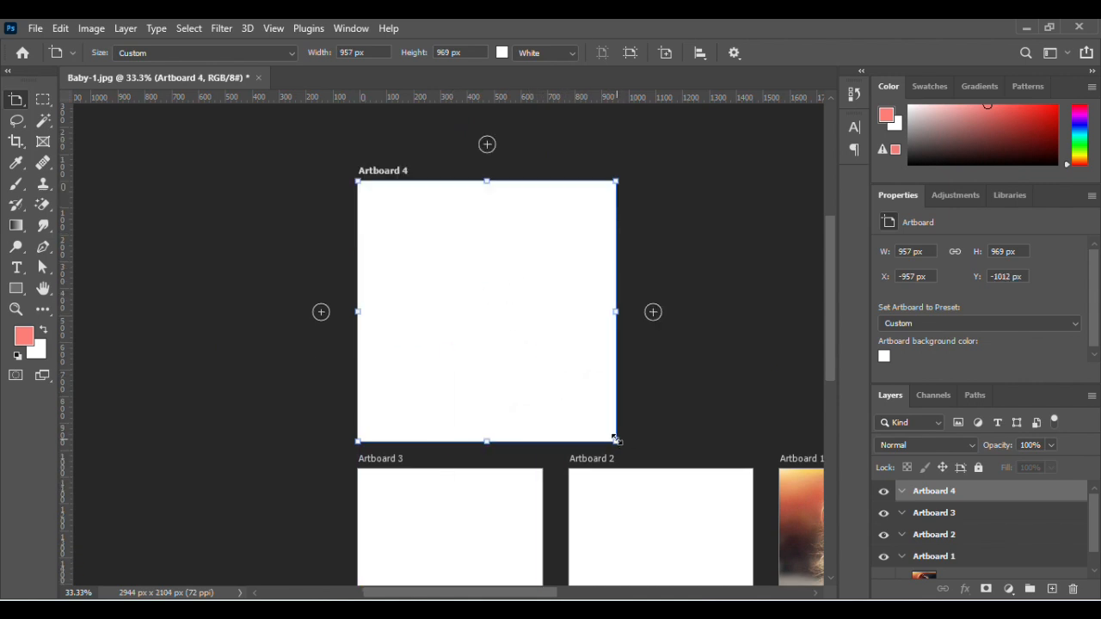
pyautogui.moveTo(614, 440); pyautogui.dragTo(646, 441)
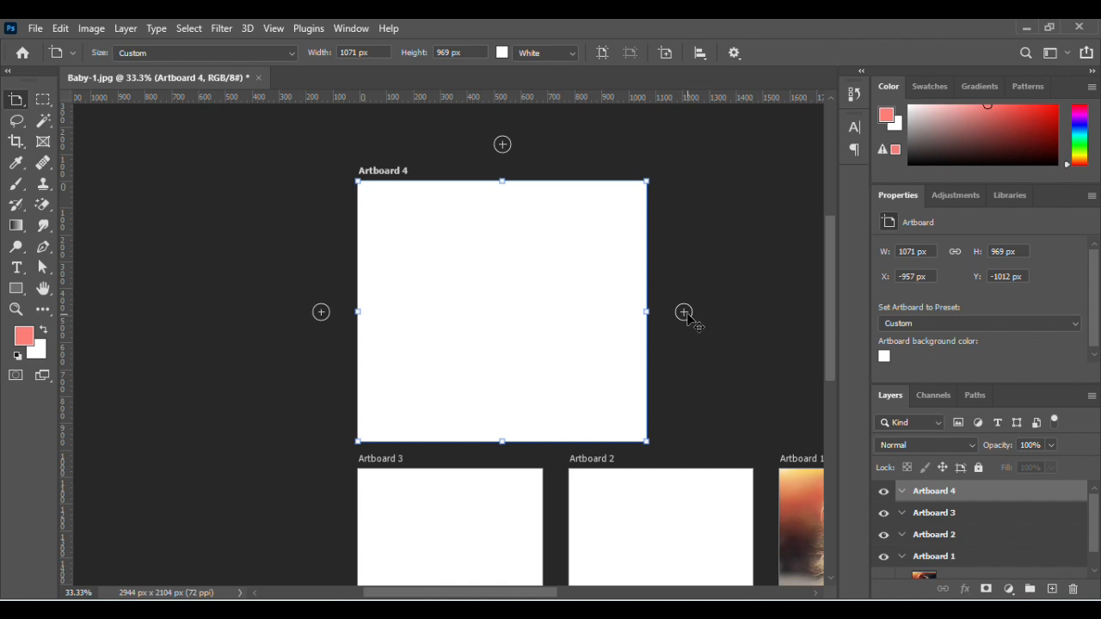
pyautogui.scroll(-1, 738, 426)
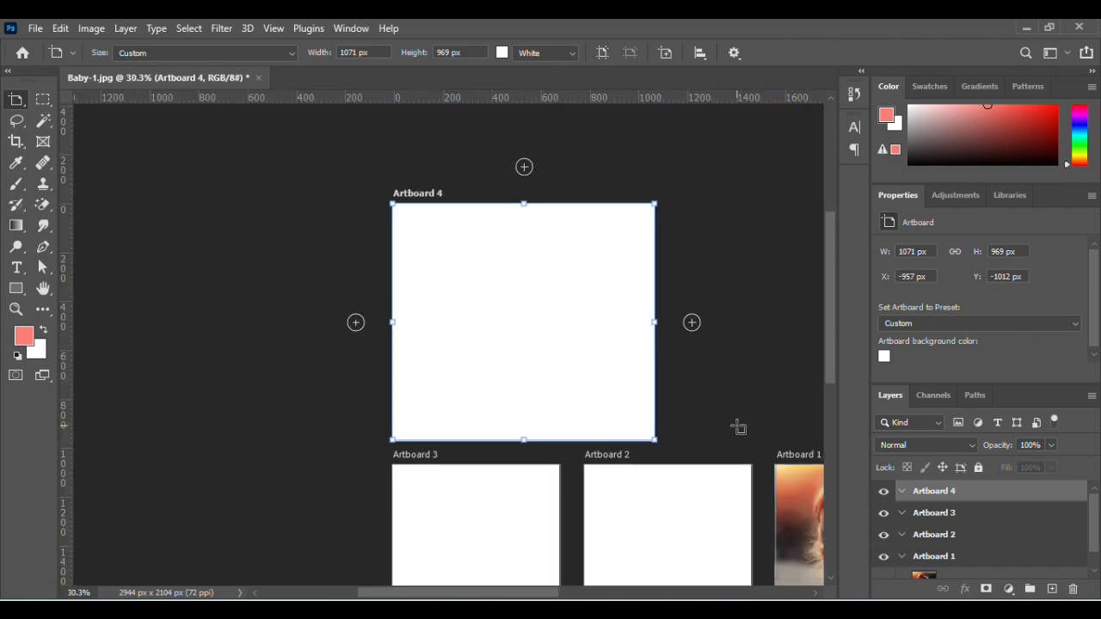
# Add a blank artboard of the same size to the right of the enlarged upper artboard.
pyautogui.click(693, 324)
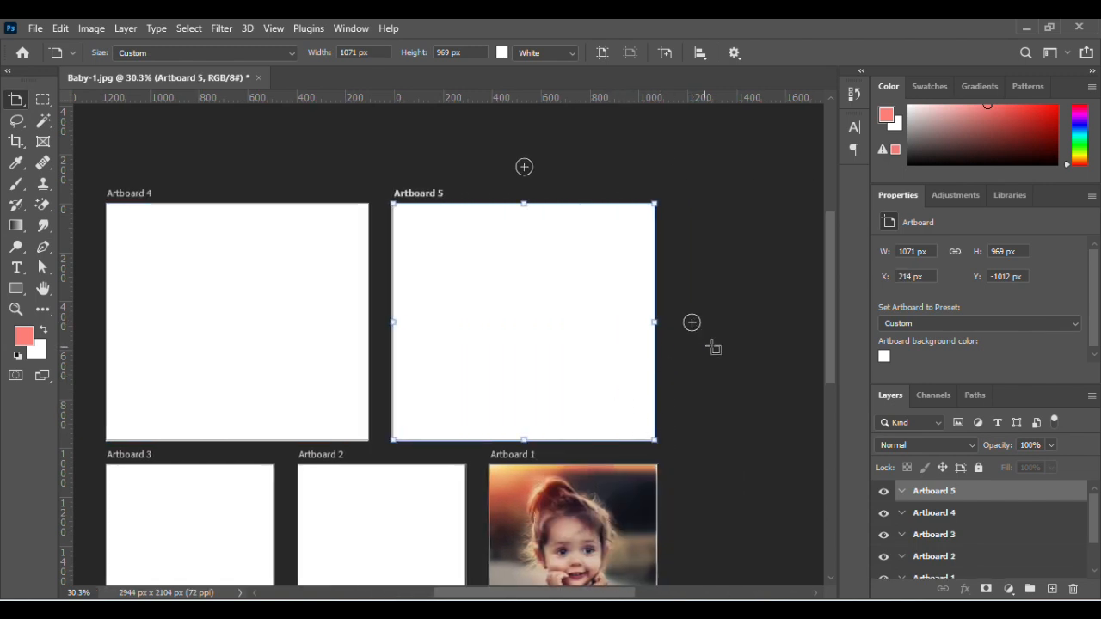
pyautogui.scroll(-1, 826, 304)
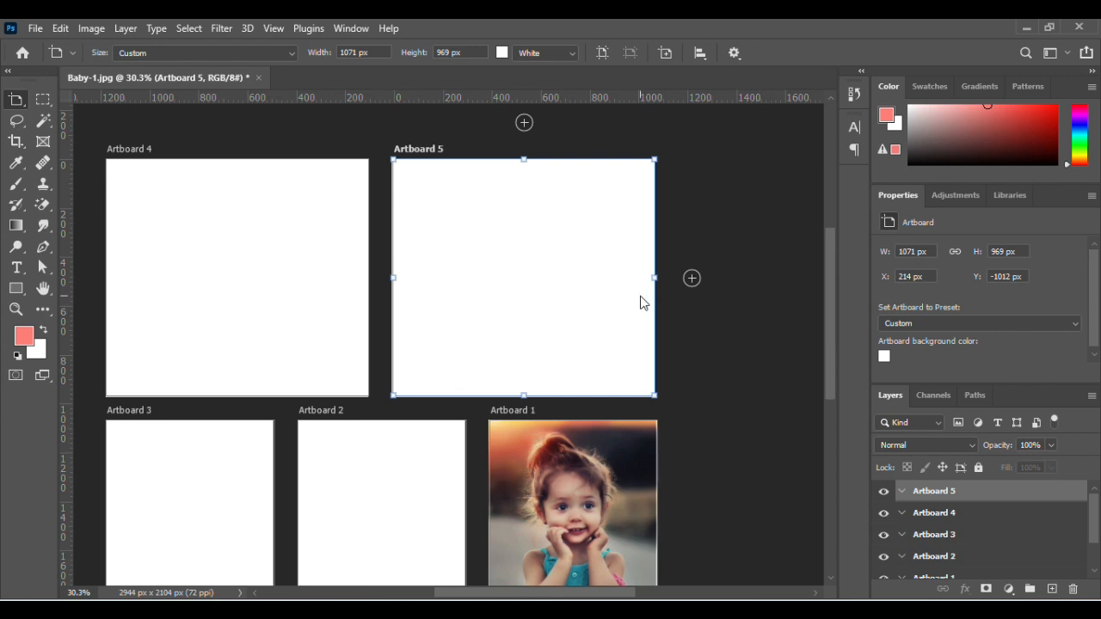
pyautogui.keyDown('alt'); pyautogui.scroll(-1, 628, 324); pyautogui.keyUp('alt')
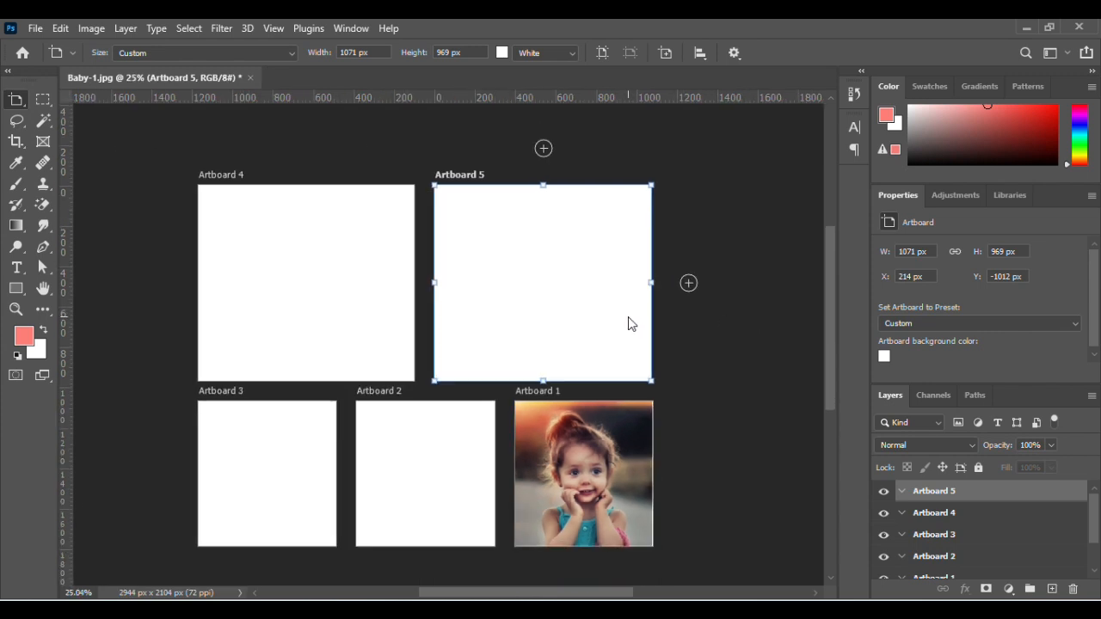
# Select the leftmost artboard in the lower row with the Move tool and enlarge it outward to about 881 × 884 px.
pyautogui.press('v')
pyautogui.click(268, 474)
pyautogui.keyDown('alt'); pyautogui.scroll(-1, 293, 499); pyautogui.keyUp('alt')
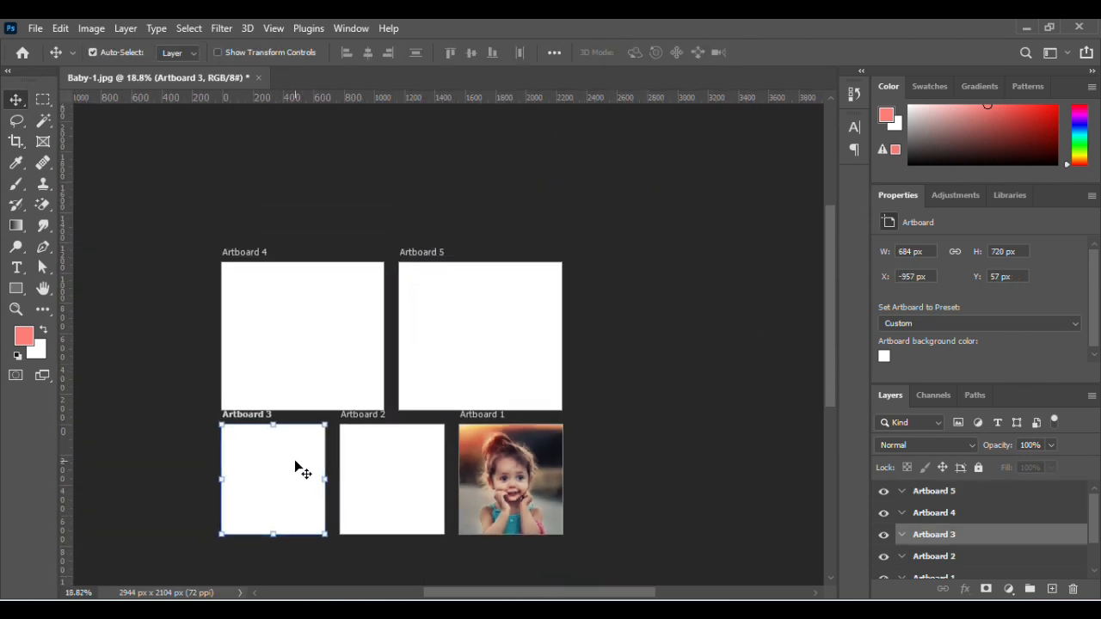
pyautogui.moveTo(222, 534); pyautogui.dragTo(191, 559)
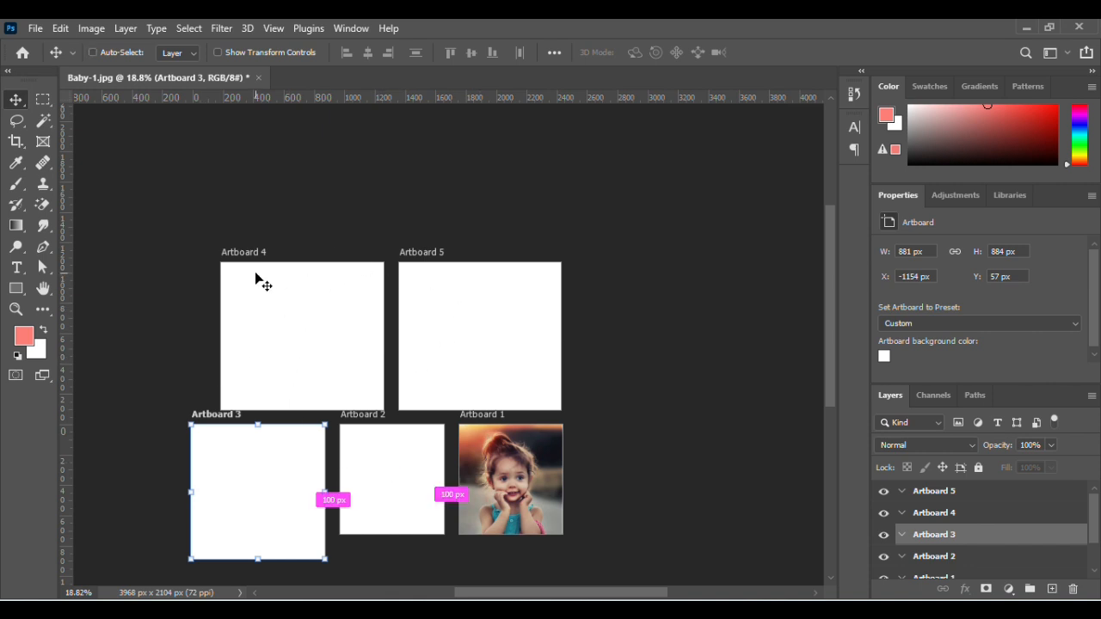
# Undo the artboard resizes and additions until only the artboard containing the girl's photo remains.
pyautogui.hotkey('ctrl', 'z')
pyautogui.hotkey('ctrl', 'z')
pyautogui.hotkey('ctrl', 'z')
pyautogui.hotkey('ctrl', 'z')
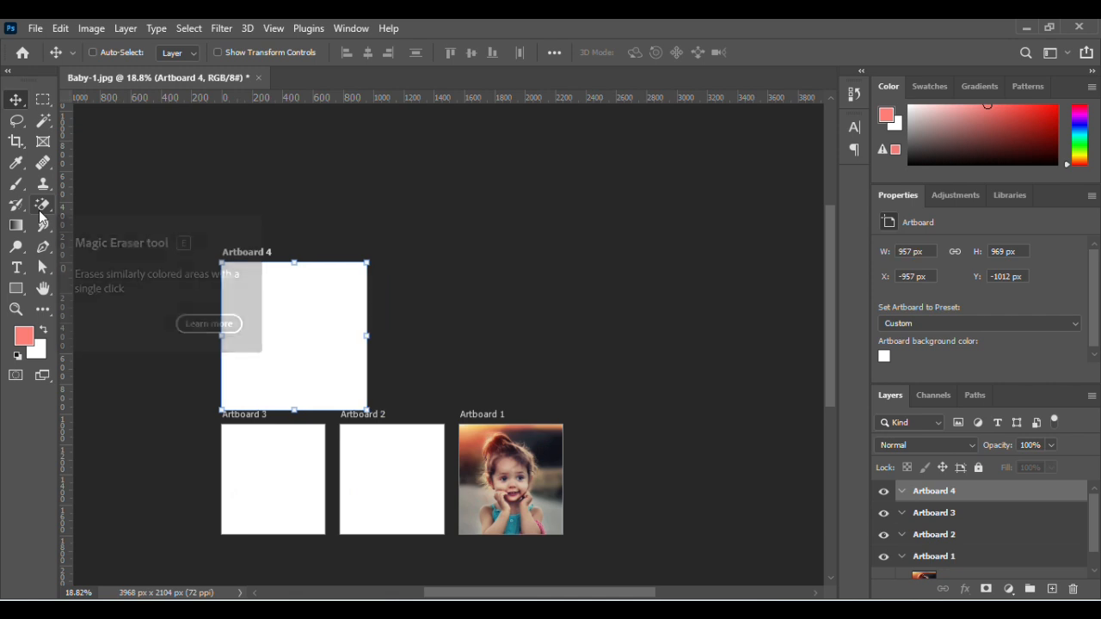
pyautogui.hotkey('ctrl', 'z')
pyautogui.hotkey('ctrl', 'z')
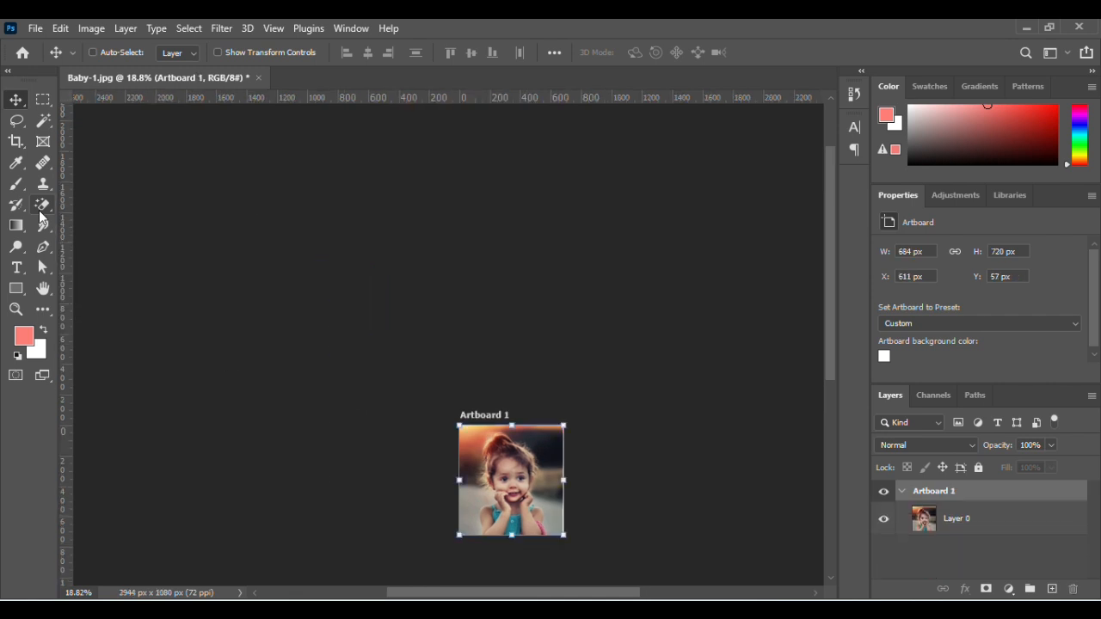